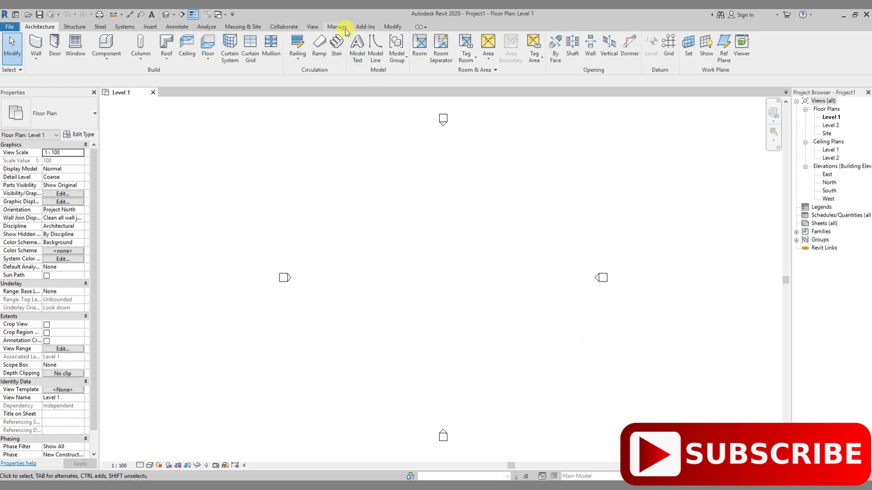
Launch Dynamo from the Visual Programming panel on Revit 2020's Manage tab.
{"action": "left_click", "coordinate": [337, 27]}
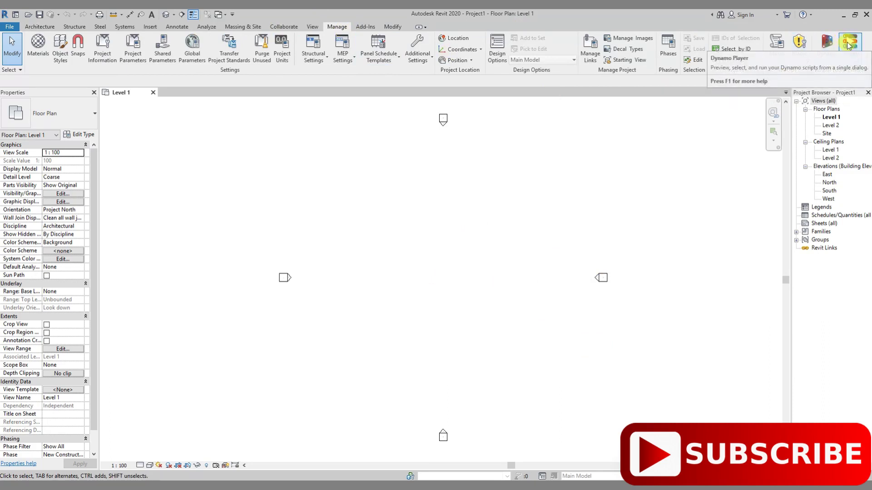
{"action": "left_click", "coordinate": [824, 56]}
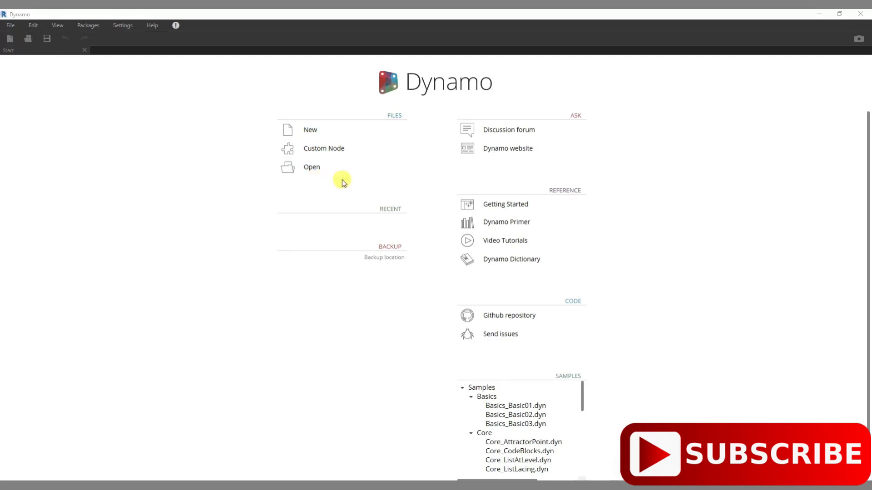
Start a new blank Home graph from the Dynamo start page's Files options.
{"action": "left_click", "coordinate": [318, 168]}
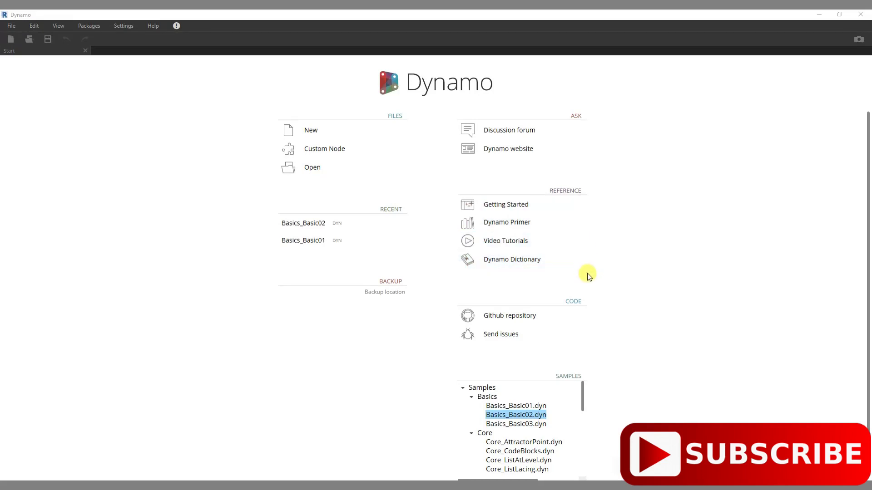
{"action": "scroll", "coordinate": [599, 300], "scroll_direction": "down", "scroll_amount": 1}
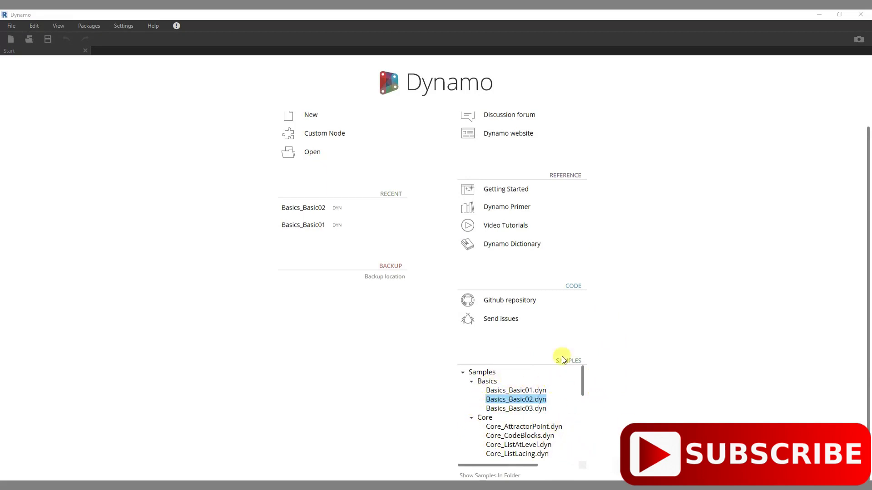
{"action": "left_click", "coordinate": [311, 118]}
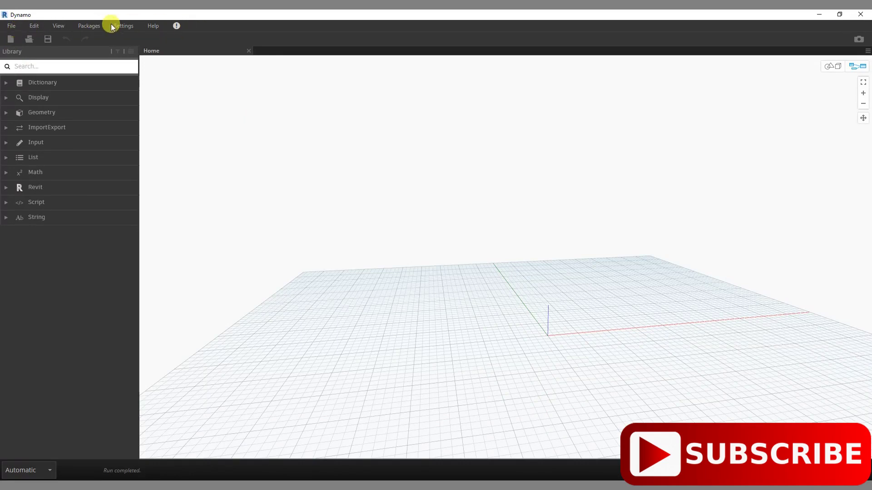
{"action": "left_click", "coordinate": [47, 67]}
{"action": "left_click", "coordinate": [44, 471]}
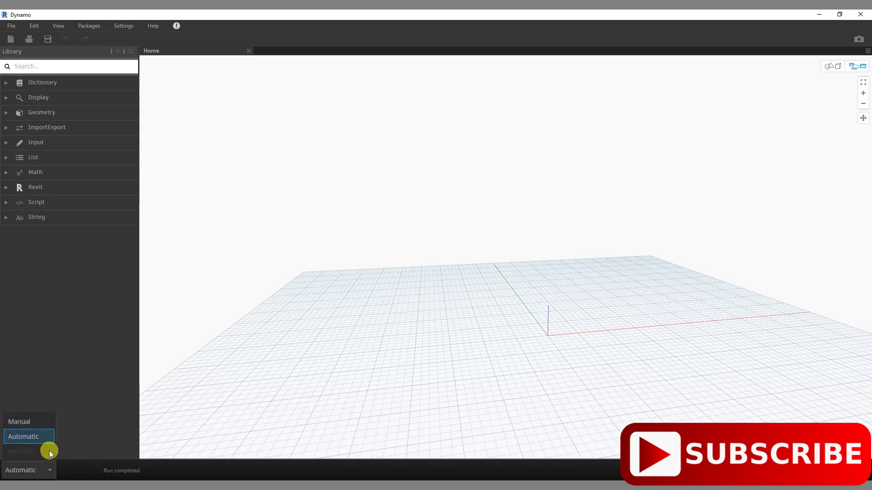
{"action": "left_click", "coordinate": [37, 470]}
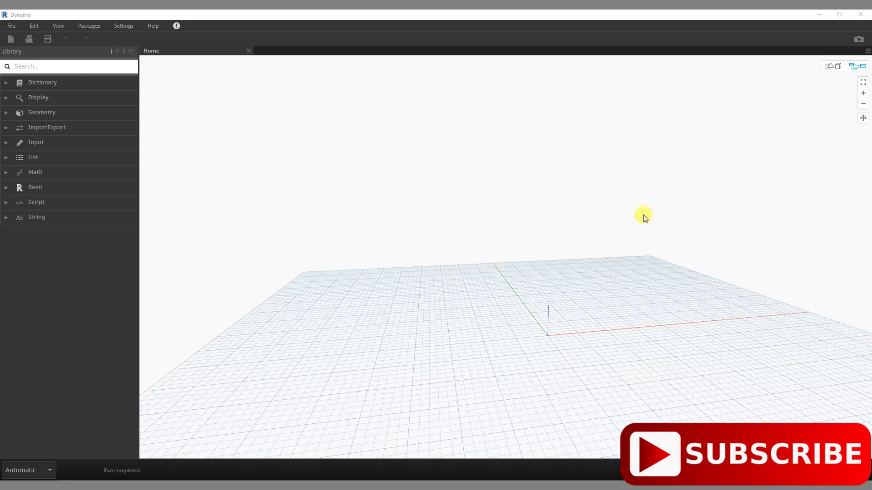
Toggle between background 3D preview navigation and node graph navigation.
{"action": "left_click", "coordinate": [834, 68]}
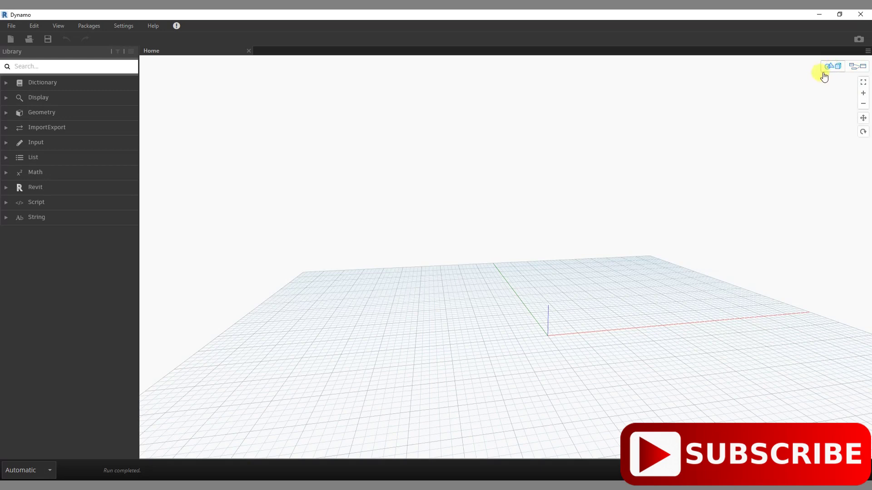
{"action": "left_click", "coordinate": [859, 68]}
{"action": "left_click", "coordinate": [834, 69]}
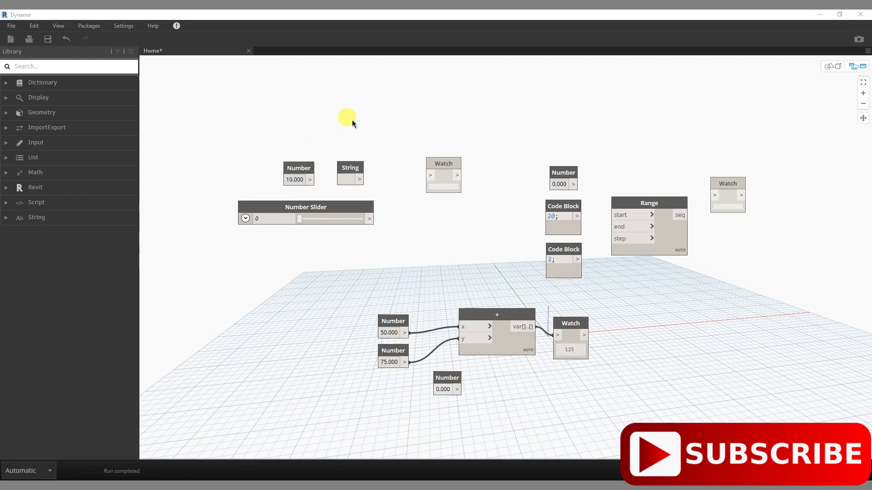
Box-select the graph nodes, clear the selection, and add an empty Code Block beside the 50 Number.
{"action": "left_click", "coordinate": [300, 169]}
{"action": "left_click", "coordinate": [350, 171]}
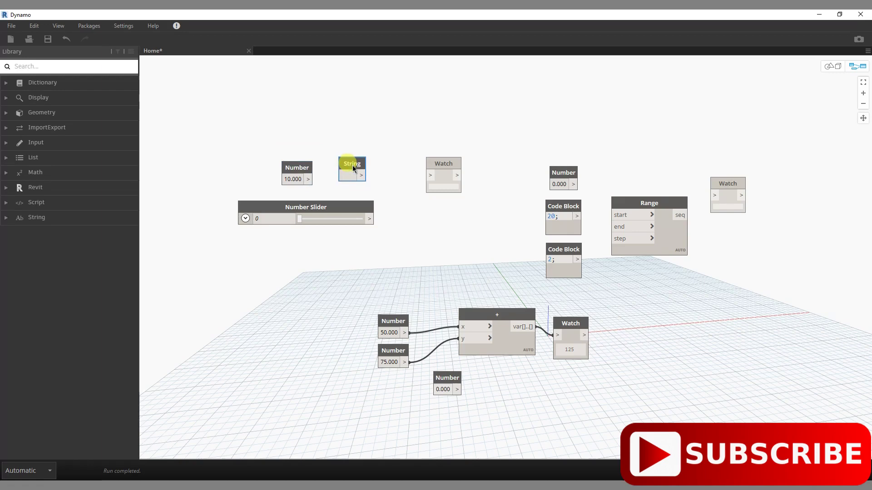
{"action": "left_click_drag", "start_coordinate": [352, 168], "coordinate": [349, 171]}
{"action": "mouse_move", "coordinate": [192, 136]}
{"action": "left_mouse_down"}
{"action": "mouse_move", "coordinate": [710, 386]}
{"action": "mouse_move", "coordinate": [659, 384]}
{"action": "left_mouse_up"}
{"action": "left_click", "coordinate": [355, 167]}
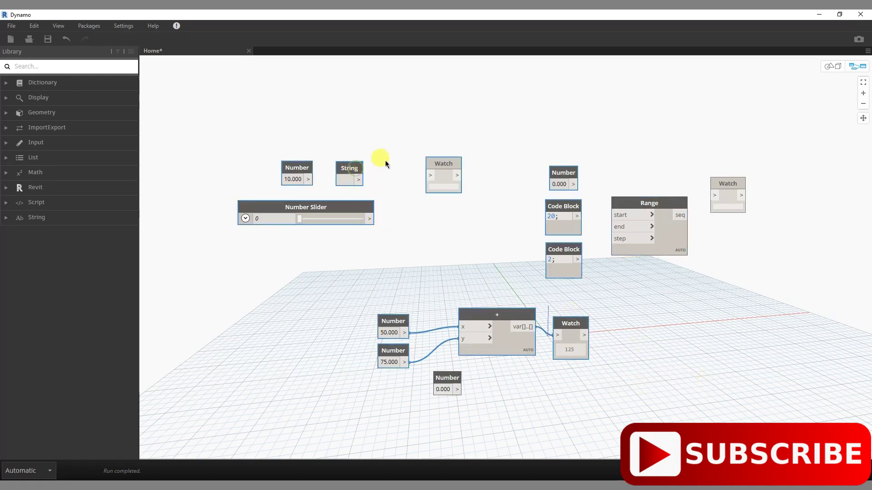
{"action": "left_click", "coordinate": [385, 164]}
{"action": "left_click", "coordinate": [333, 204]}
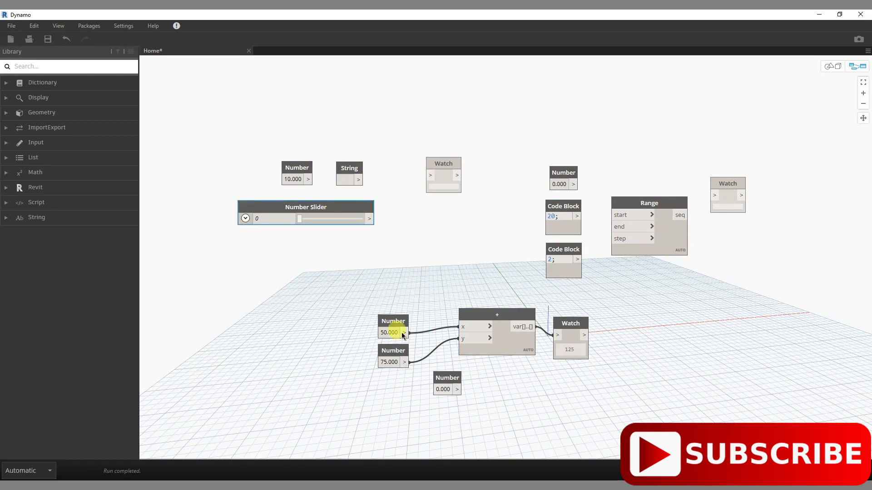
{"action": "double_click", "coordinate": [314, 284]}
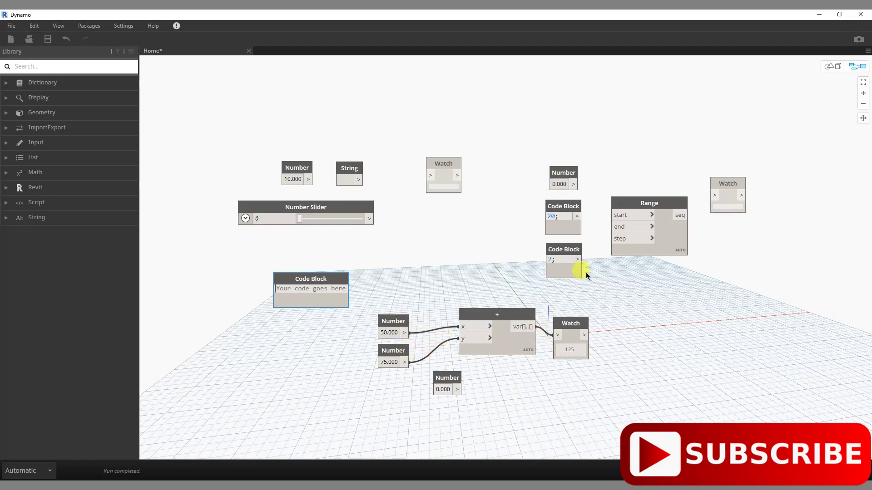
Change the 10.000 Number node's value to 100.
{"action": "left_click", "coordinate": [410, 241]}
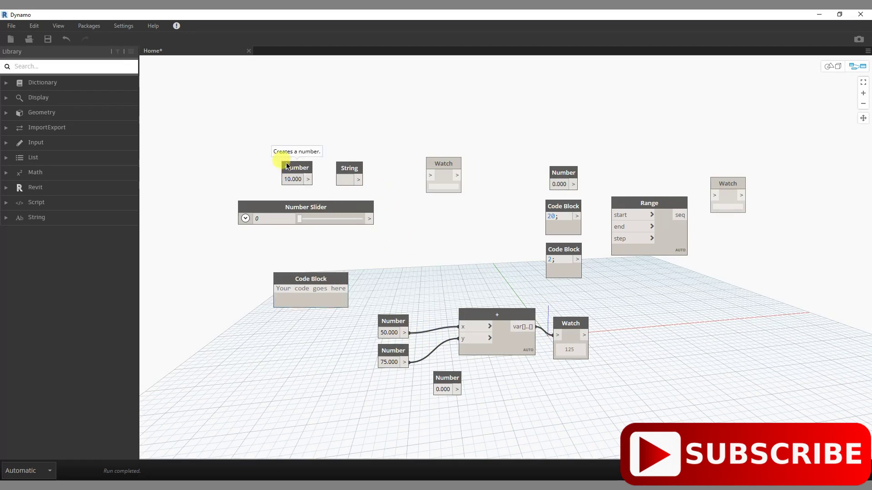
{"action": "double_click", "coordinate": [296, 179]}
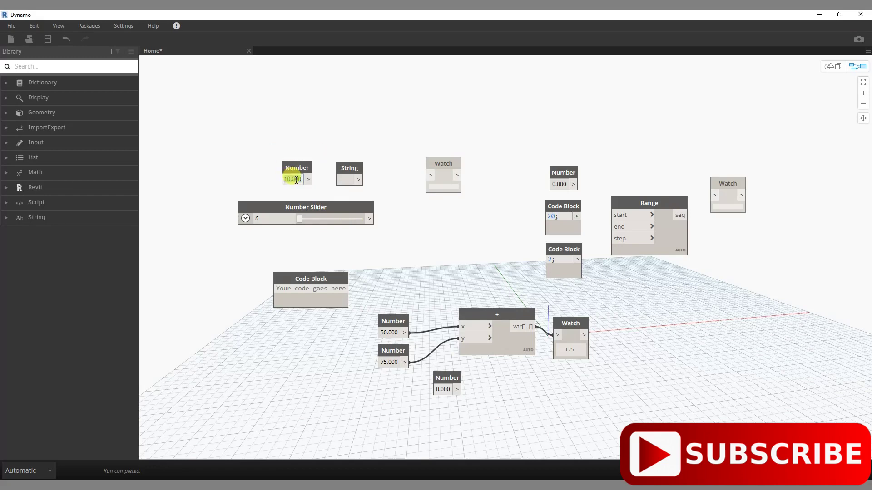
{"action": "type", "text": "100"}
{"action": "key", "text": "Return"}
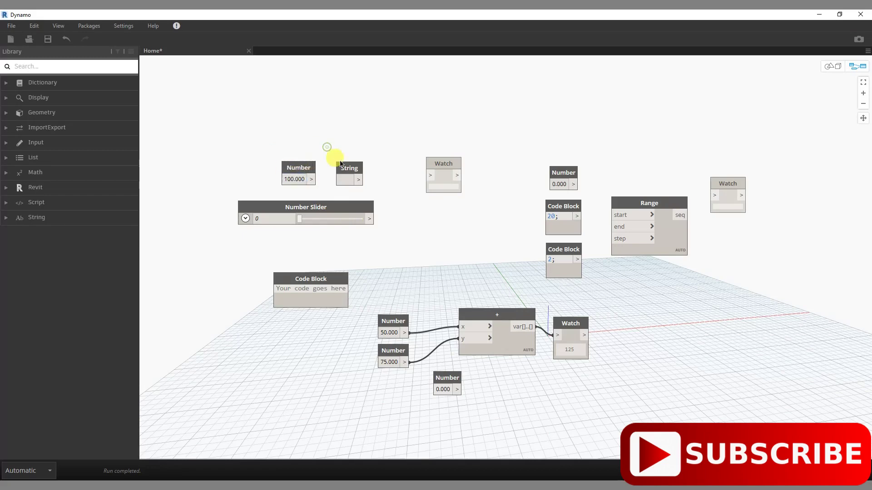
Enter 'ask' in the String node and wire it to a Watch placed beside it.
{"action": "left_click", "coordinate": [345, 182]}
{"action": "type", "text": "ask"}
{"action": "left_click", "coordinate": [370, 183]}
{"action": "left_click_drag", "start_coordinate": [359, 181], "coordinate": [430, 175]}
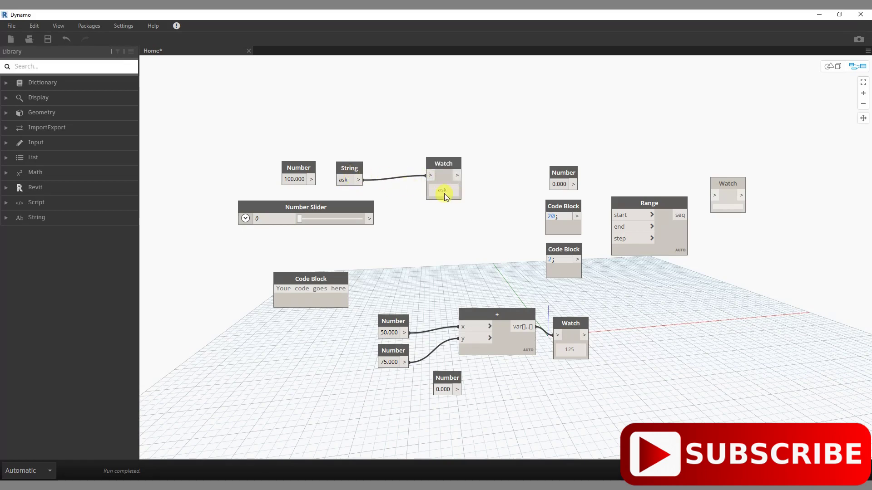
{"action": "left_click_drag", "start_coordinate": [442, 167], "coordinate": [413, 171]}
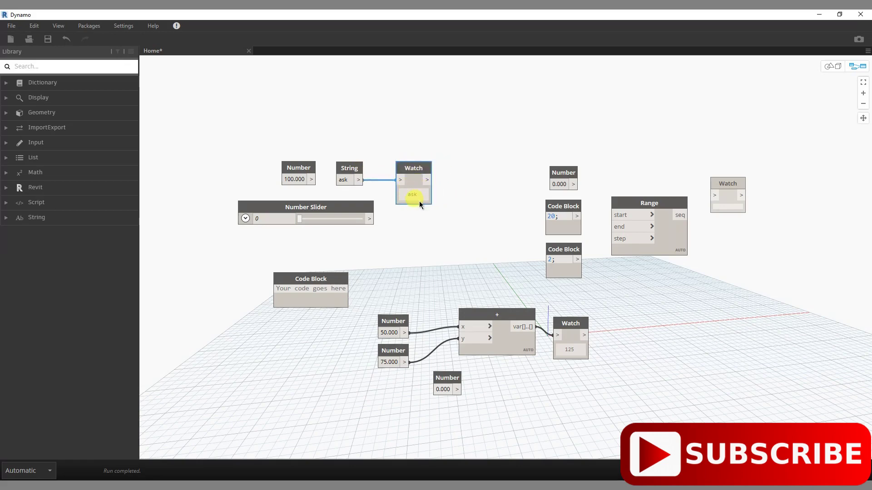
{"action": "left_click_drag", "start_coordinate": [410, 168], "coordinate": [413, 160]}
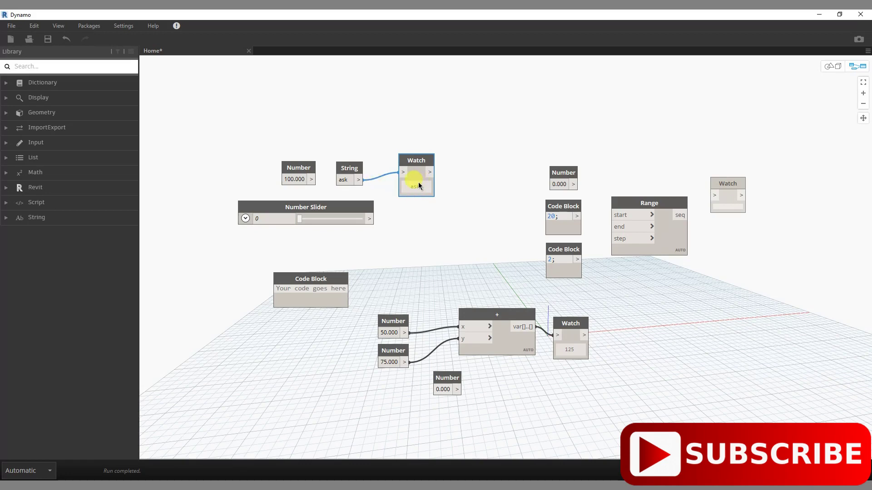
Set the Number Slider to about 7.6 and check its Min, Max and Step settings.
{"action": "left_click", "coordinate": [326, 208]}
{"action": "double_click", "coordinate": [264, 218]}
{"action": "type", "text": "10"}
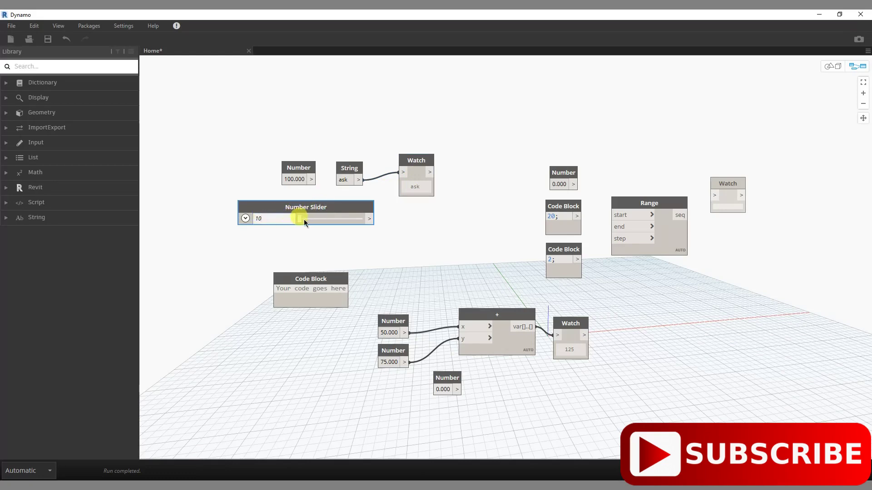
{"action": "left_click_drag", "start_coordinate": [303, 219], "coordinate": [295, 221]}
{"action": "left_click", "coordinate": [245, 218]}
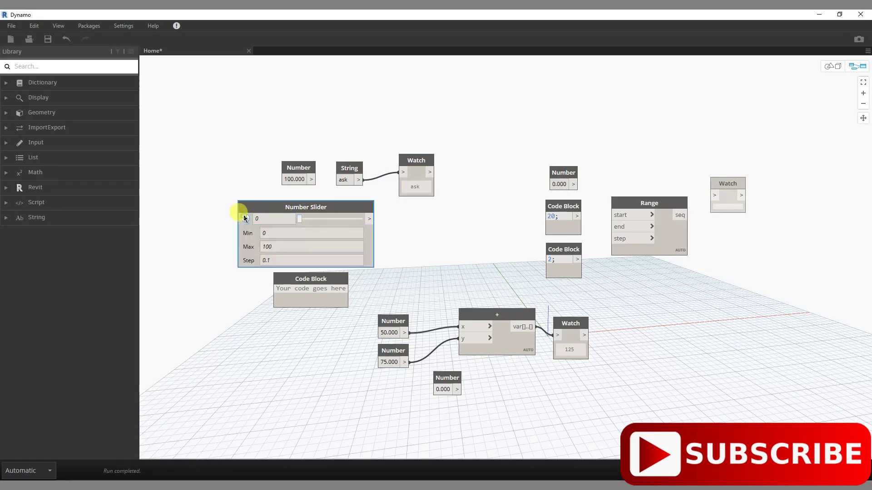
{"action": "left_click", "coordinate": [245, 218]}
Enter 10 in the empty Code Block and wire it to the Watch node.
{"action": "left_click", "coordinate": [317, 296]}
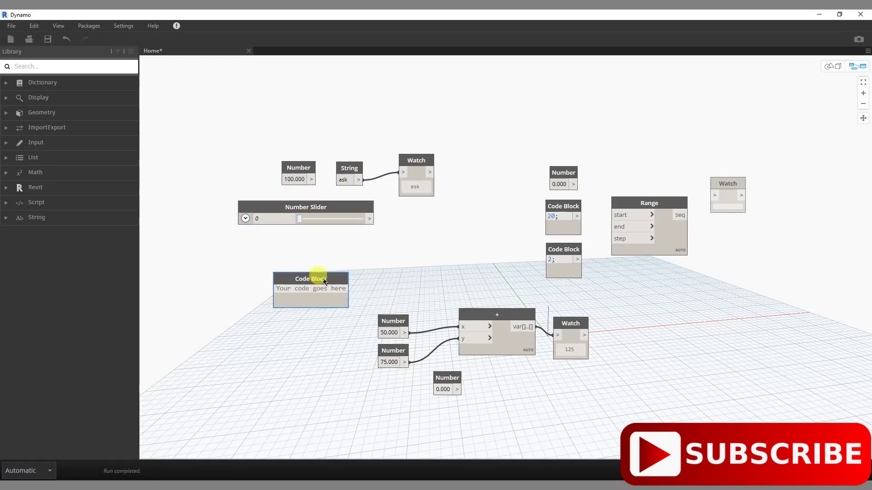
{"action": "left_click_drag", "start_coordinate": [313, 280], "coordinate": [276, 284]}
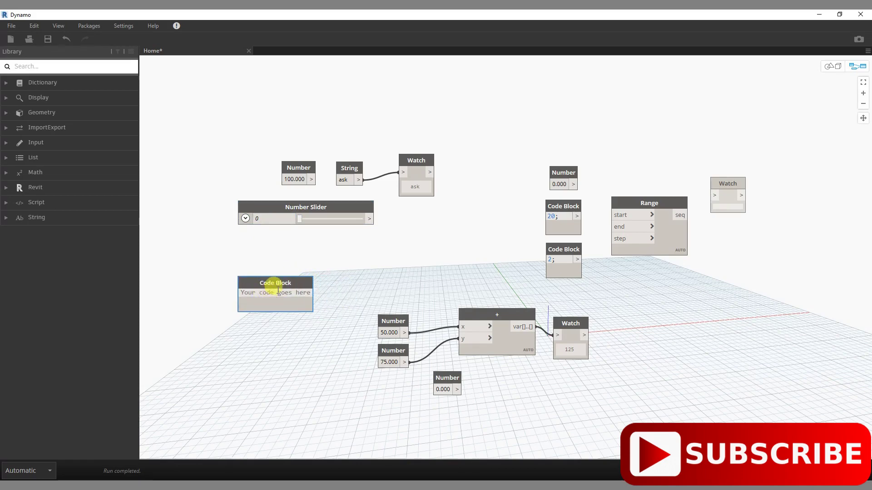
{"action": "type", "text": "10"}
{"action": "left_click", "coordinate": [293, 291]}
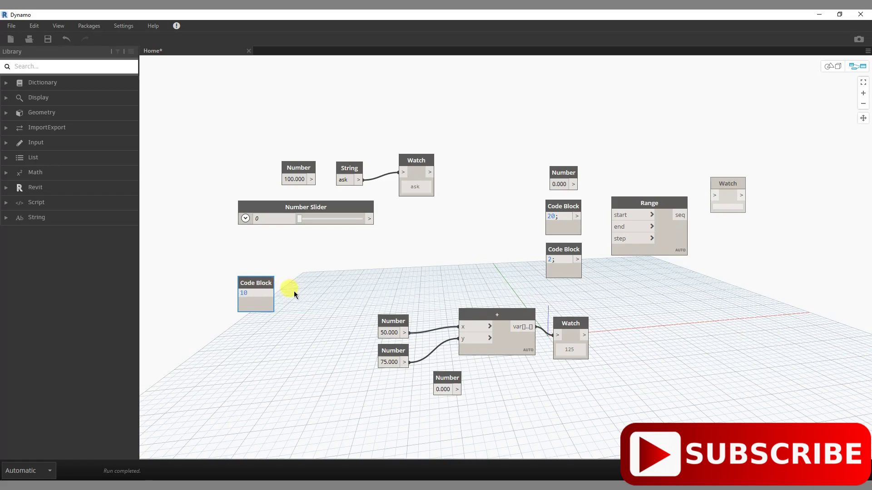
{"action": "left_click", "coordinate": [268, 292]}
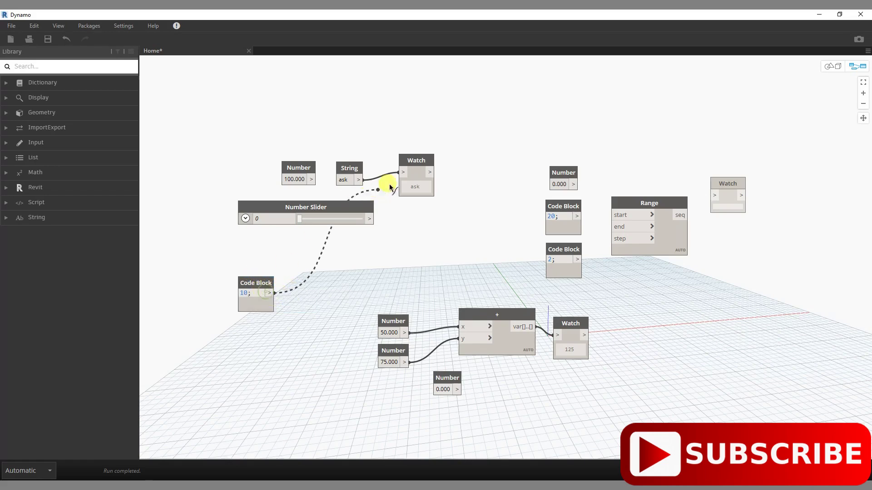
{"action": "left_click", "coordinate": [403, 173]}
{"action": "mouse_move", "coordinate": [410, 161]}
{"action": "left_mouse_down"}
{"action": "mouse_move", "coordinate": [324, 263]}
{"action": "mouse_move", "coordinate": [258, 295]}
{"action": "left_mouse_up"}
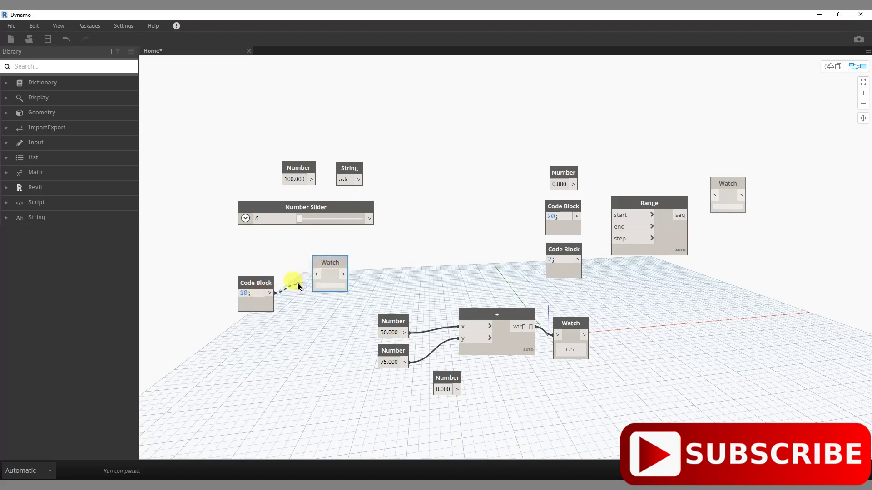
Replace the Code Block content with "text"; and wire it into the Watch beside it.
{"action": "double_click", "coordinate": [259, 295]}
{"action": "type", "text": "\""}
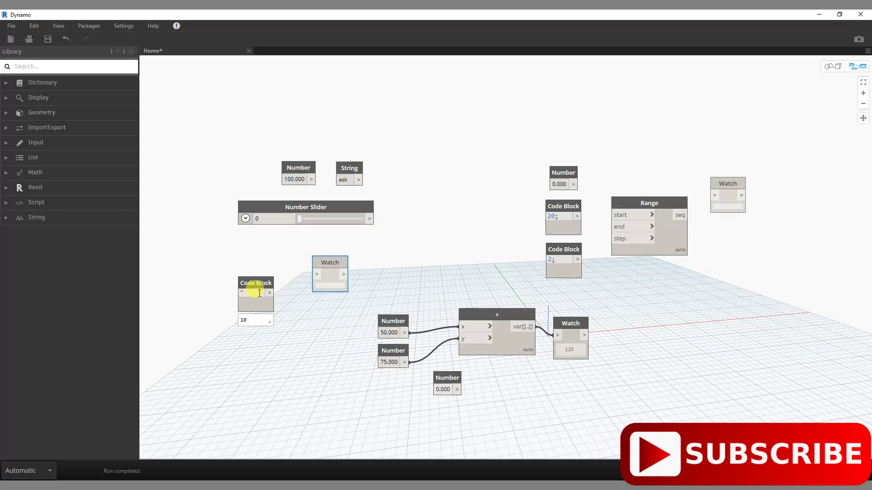
{"action": "type", "text": "text"}
{"action": "type", "text": "\";"}
{"action": "left_click", "coordinate": [279, 317]}
{"action": "left_click_drag", "start_coordinate": [274, 294], "coordinate": [315, 272]}
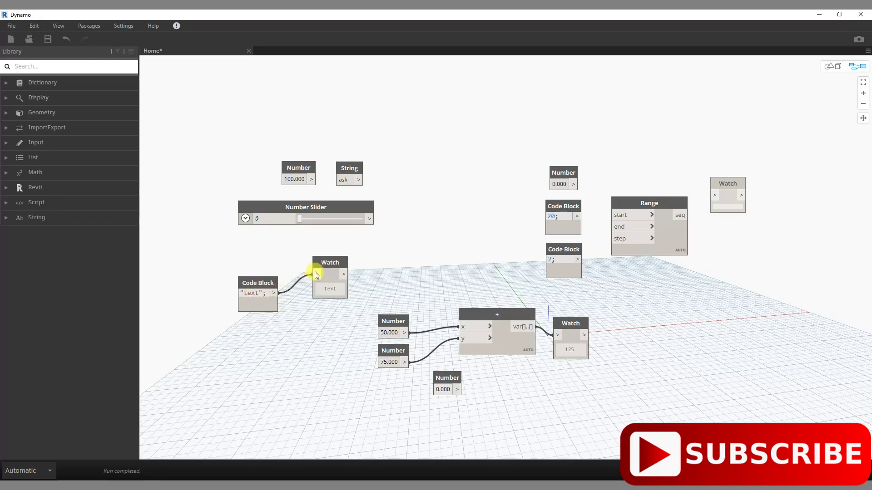
{"action": "left_click_drag", "start_coordinate": [266, 287], "coordinate": [278, 261]}
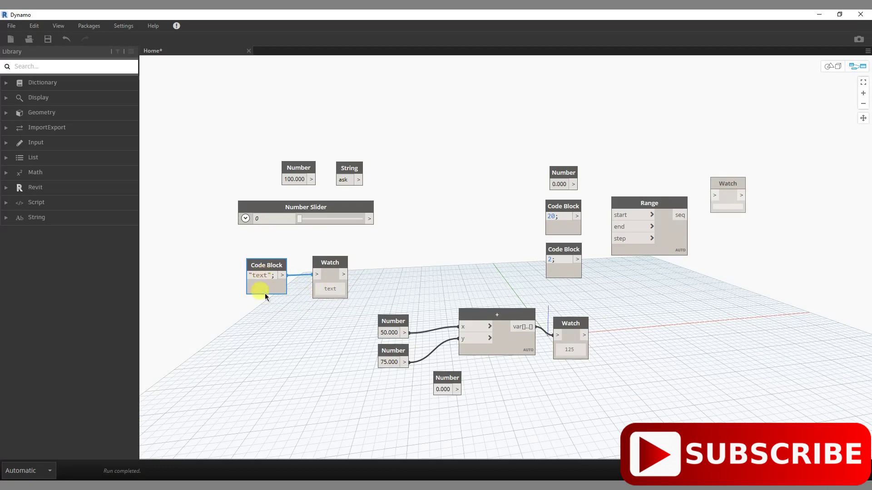
{"action": "left_click", "coordinate": [650, 204]}
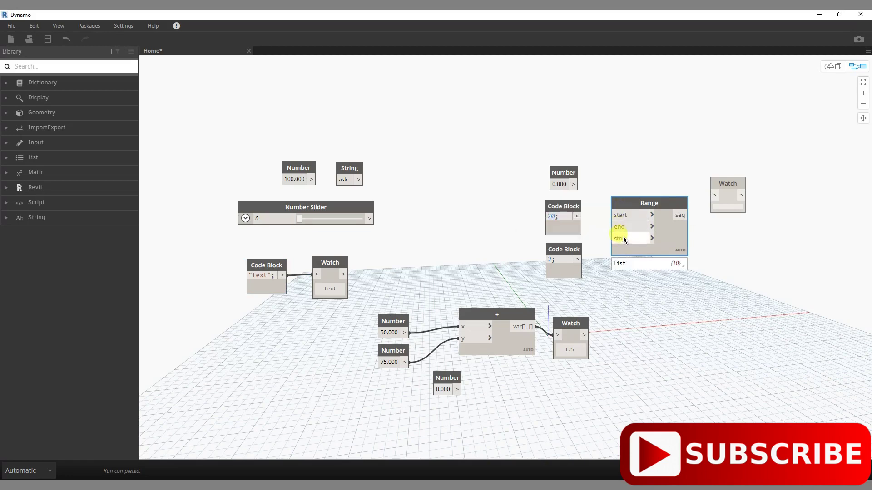
Wire Number 0 to Range start, Code Blocks 20 and 2 to end and step, and seq to the Watch.
{"action": "mouse_move", "coordinate": [577, 184]}
{"action": "left_mouse_down"}
{"action": "mouse_move", "coordinate": [611, 215]}
{"action": "mouse_move", "coordinate": [611, 227]}
{"action": "left_mouse_up"}
{"action": "left_click", "coordinate": [577, 259]}
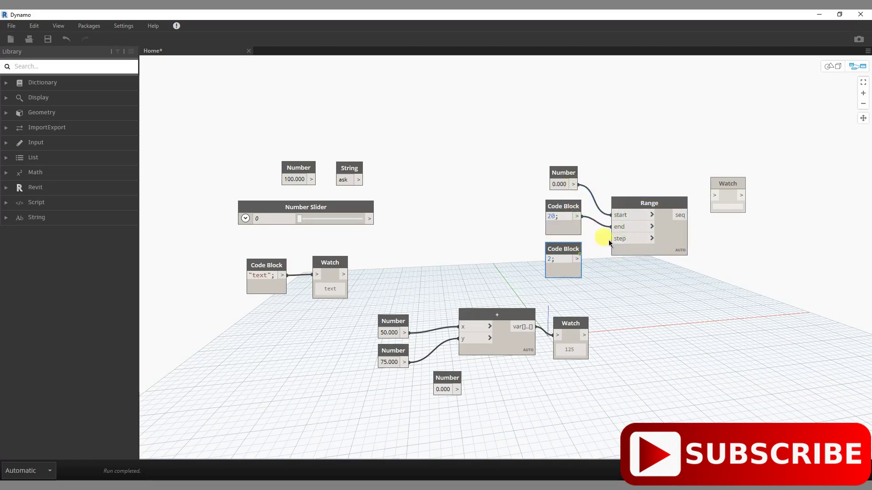
{"action": "left_click", "coordinate": [577, 259]}
{"action": "left_click", "coordinate": [611, 238]}
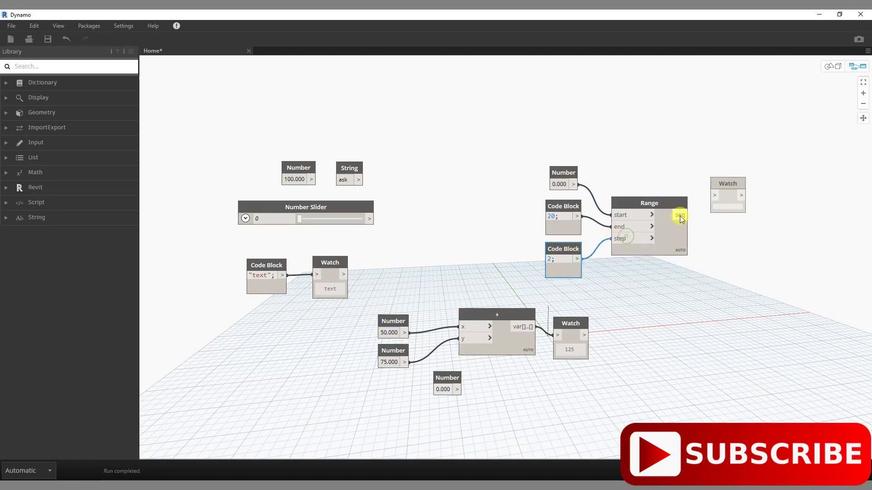
{"action": "left_click", "coordinate": [680, 216]}
{"action": "left_click", "coordinate": [714, 195]}
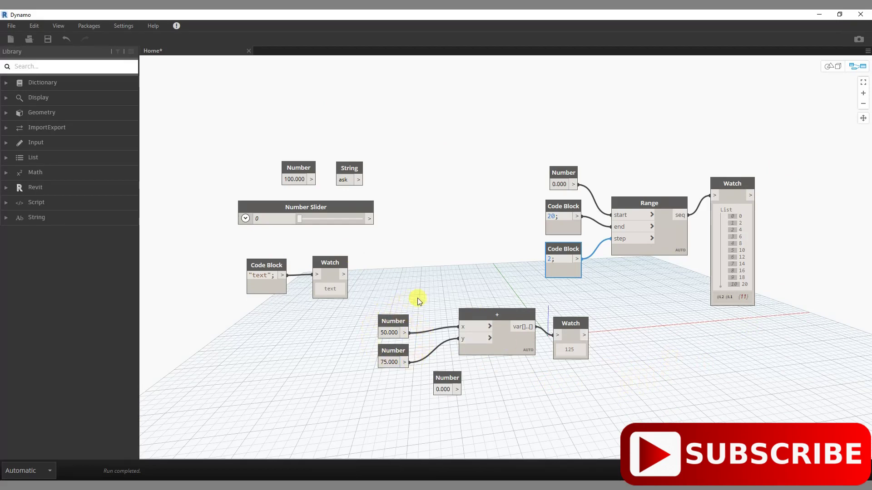
Rearrange the lower Number nodes, moving the 50.000 up and the spare 0.000 left.
{"action": "left_click_drag", "start_coordinate": [367, 298], "coordinate": [612, 410]}
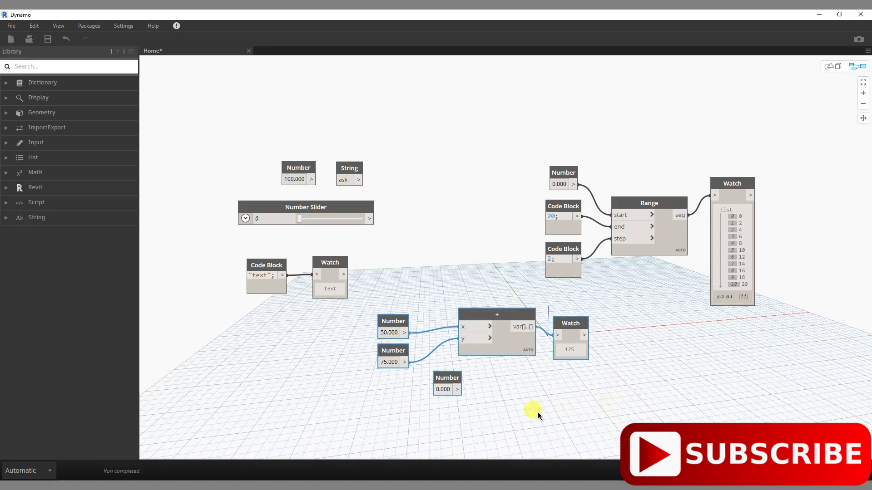
{"action": "left_click", "coordinate": [392, 338]}
{"action": "left_click_drag", "start_coordinate": [399, 317], "coordinate": [394, 302]}
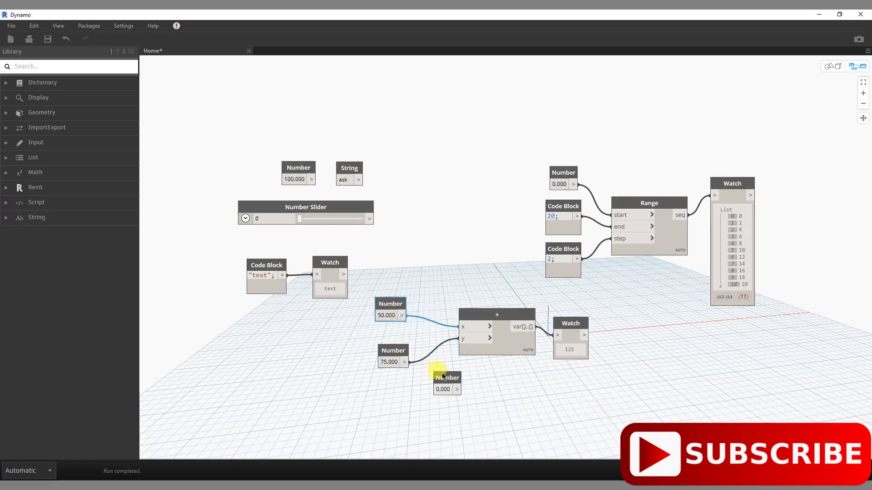
{"action": "left_click_drag", "start_coordinate": [443, 376], "coordinate": [407, 384]}
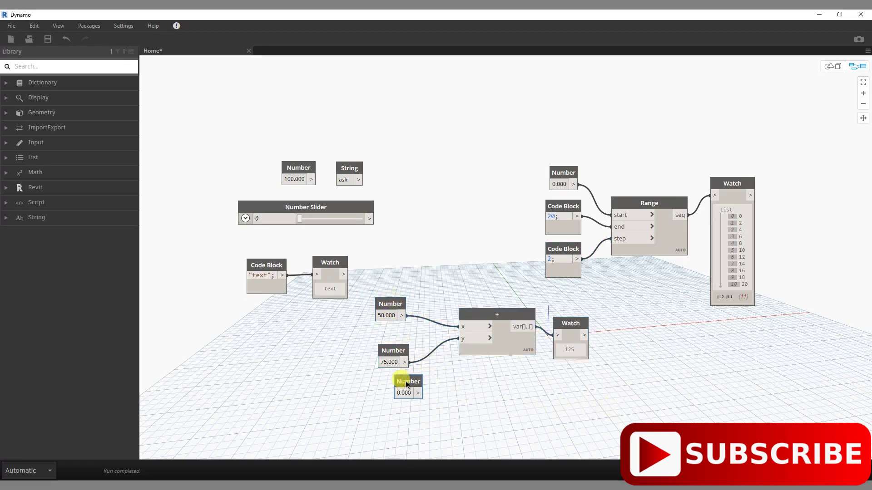
{"action": "left_click", "coordinate": [443, 388]}
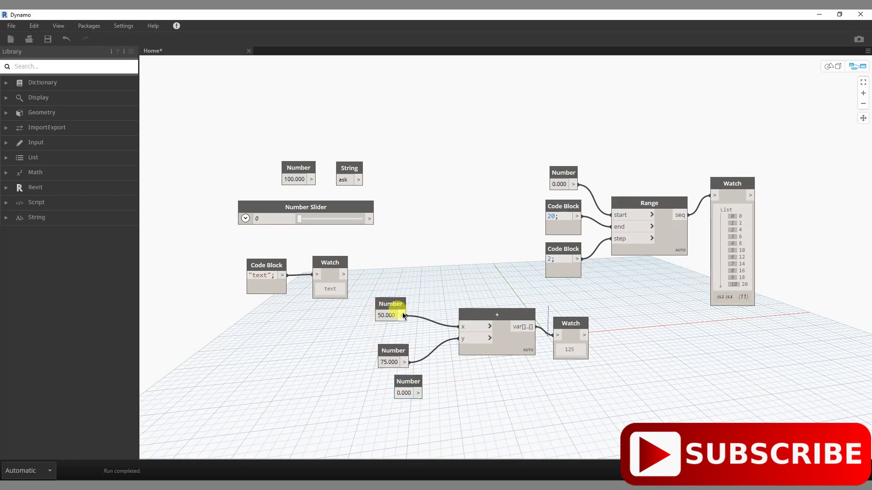
{"action": "left_click_drag", "start_coordinate": [400, 351], "coordinate": [400, 341]}
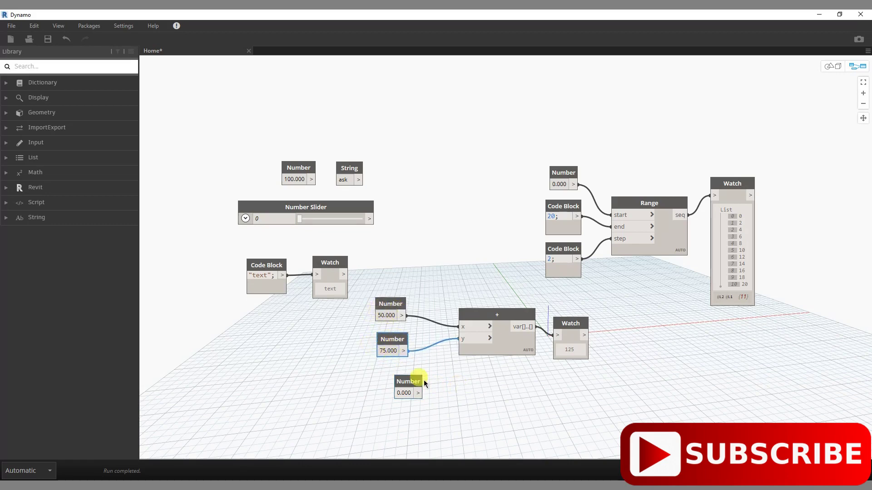
Duplicate the spare Number node and set the two Numbers to 50 and 75, stacked together.
{"action": "left_click", "coordinate": [408, 386]}
{"action": "key", "text": "ctrl+c"}
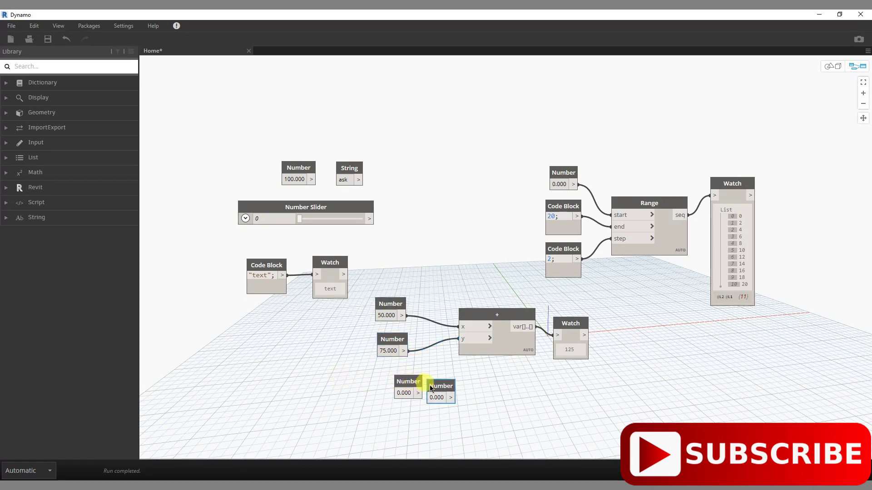
{"action": "key", "text": "ctrl+v"}
{"action": "left_click", "coordinate": [348, 390]}
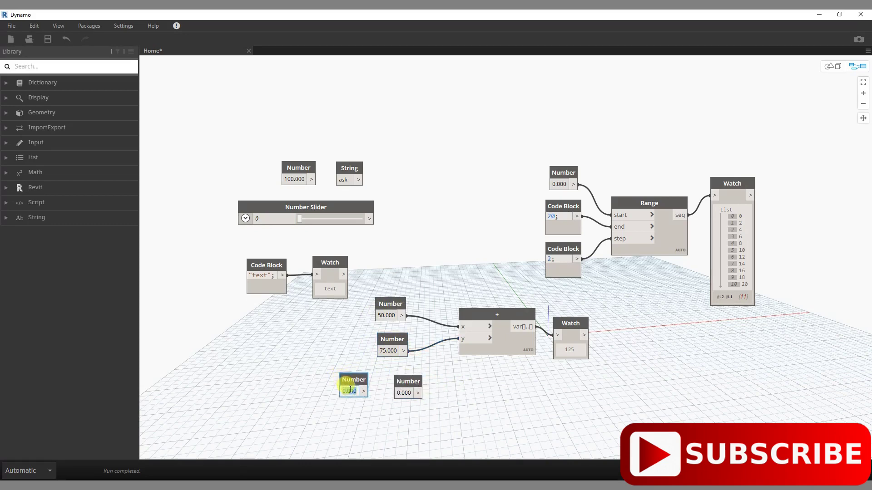
{"action": "type", "text": "50"}
{"action": "left_click", "coordinate": [404, 393]}
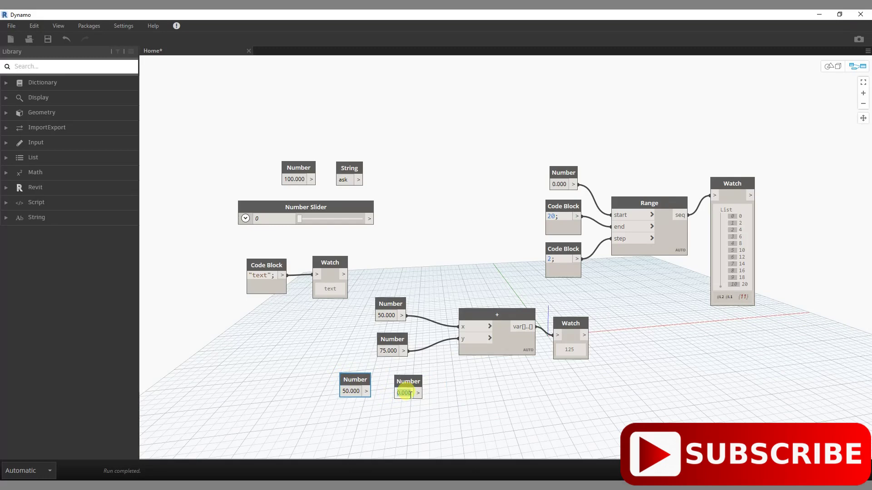
{"action": "type", "text": "75"}
{"action": "left_click_drag", "start_coordinate": [421, 392], "coordinate": [432, 401]}
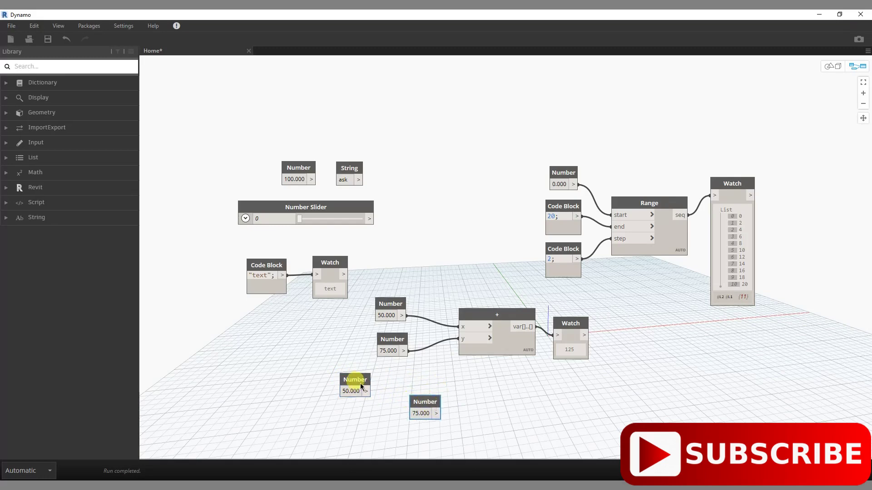
{"action": "left_click_drag", "start_coordinate": [361, 386], "coordinate": [428, 380]}
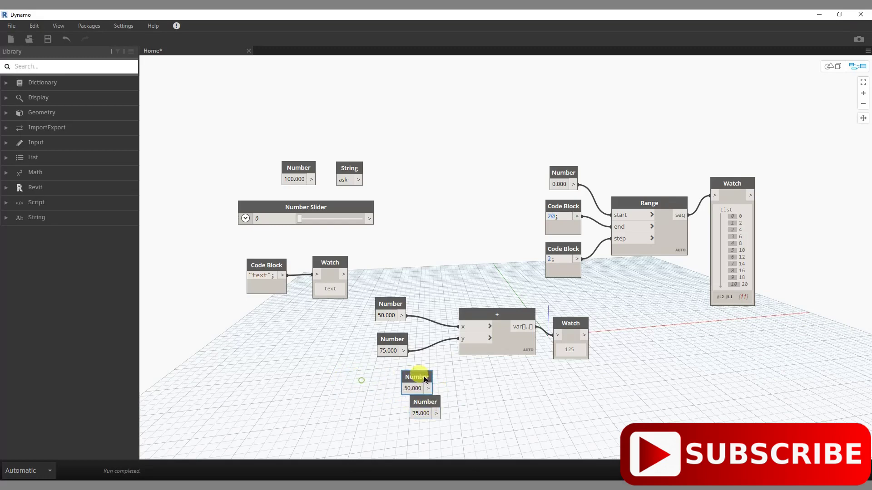
Place a + node from the library search and wire 50 to its x and 75 to its y.
{"action": "left_click", "coordinate": [61, 67]}
{"action": "type", "text": "+"}
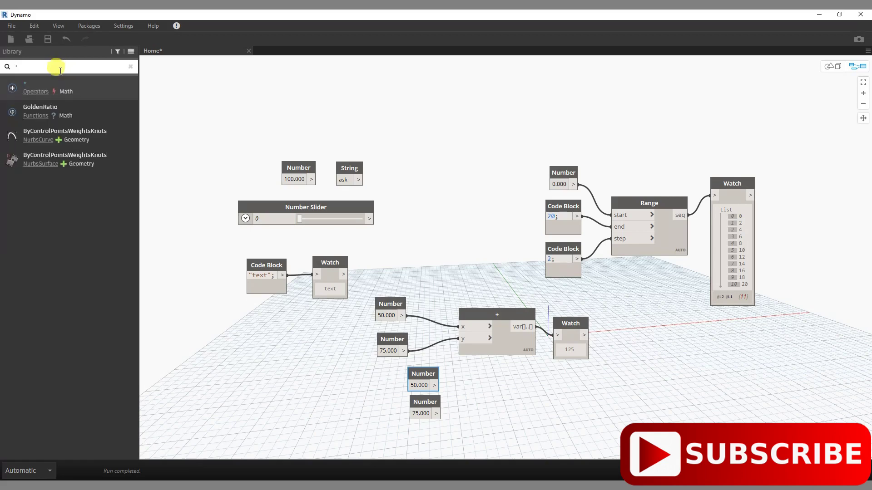
{"action": "left_click", "coordinate": [58, 84]}
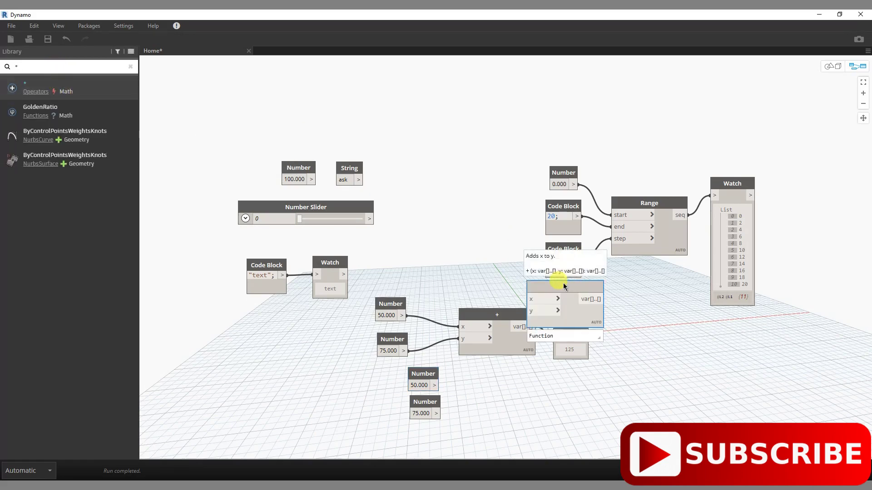
{"action": "left_click_drag", "start_coordinate": [563, 283], "coordinate": [505, 378]}
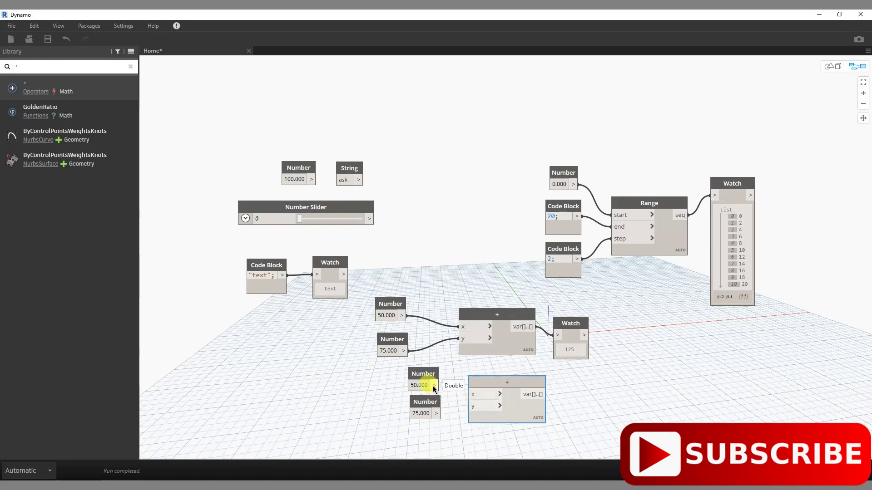
{"action": "mouse_move", "coordinate": [434, 385]}
{"action": "left_mouse_down"}
{"action": "mouse_move", "coordinate": [472, 394]}
{"action": "mouse_move", "coordinate": [473, 407]}
{"action": "left_mouse_up"}
{"action": "left_click_drag", "start_coordinate": [518, 386], "coordinate": [519, 379]}
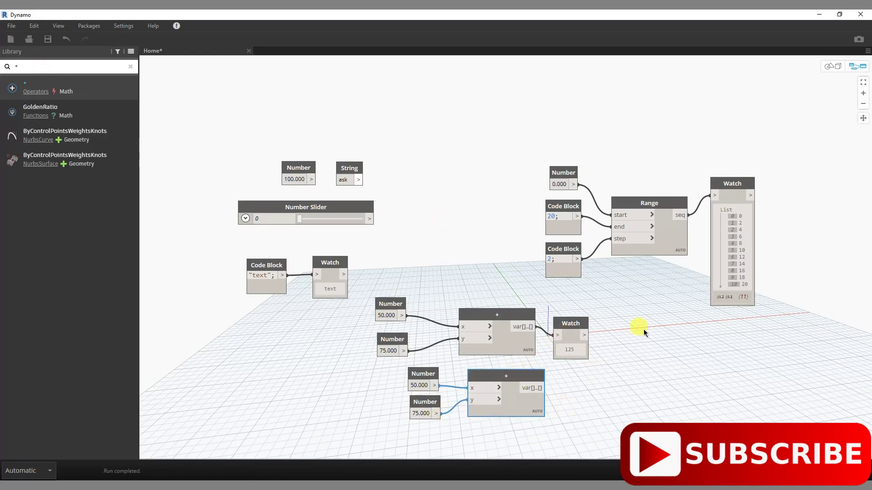
Add a Watch node found by searching 'wat' and wire the lower + output into it.
{"action": "double_click", "coordinate": [27, 69]}
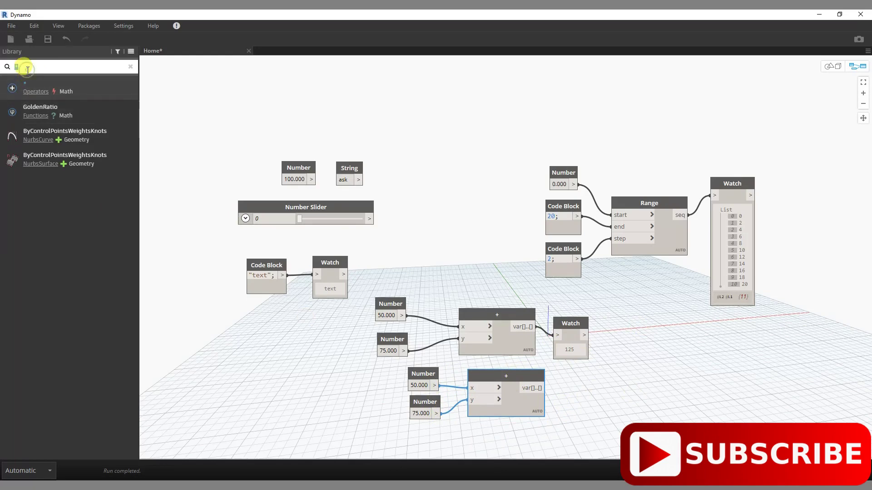
{"action": "type", "text": "wat"}
{"action": "left_click", "coordinate": [32, 90]}
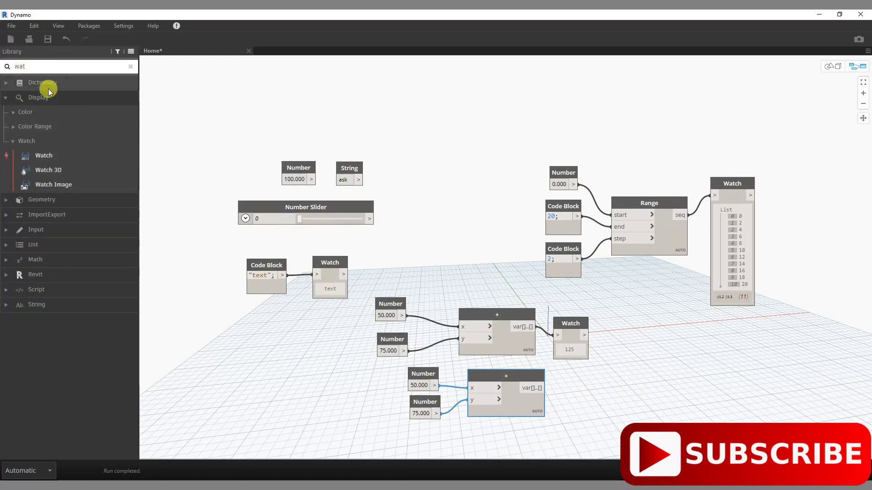
{"action": "mouse_move", "coordinate": [58, 158]}
{"action": "left_mouse_down"}
{"action": "mouse_move", "coordinate": [503, 242]}
{"action": "mouse_move", "coordinate": [603, 383]}
{"action": "left_mouse_up"}
{"action": "left_click", "coordinate": [543, 388]}
{"action": "left_click", "coordinate": [585, 396]}
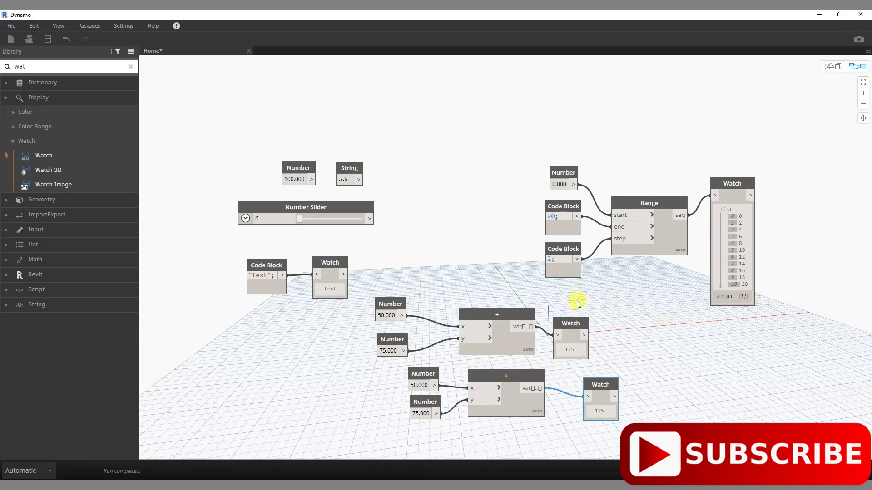
{"action": "middle_click_drag", "start_coordinate": [611, 312], "coordinate": [591, 264]}
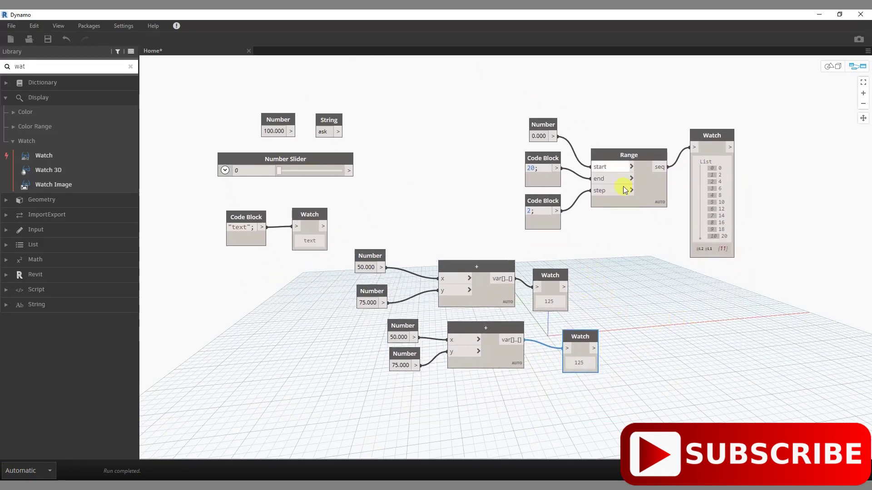